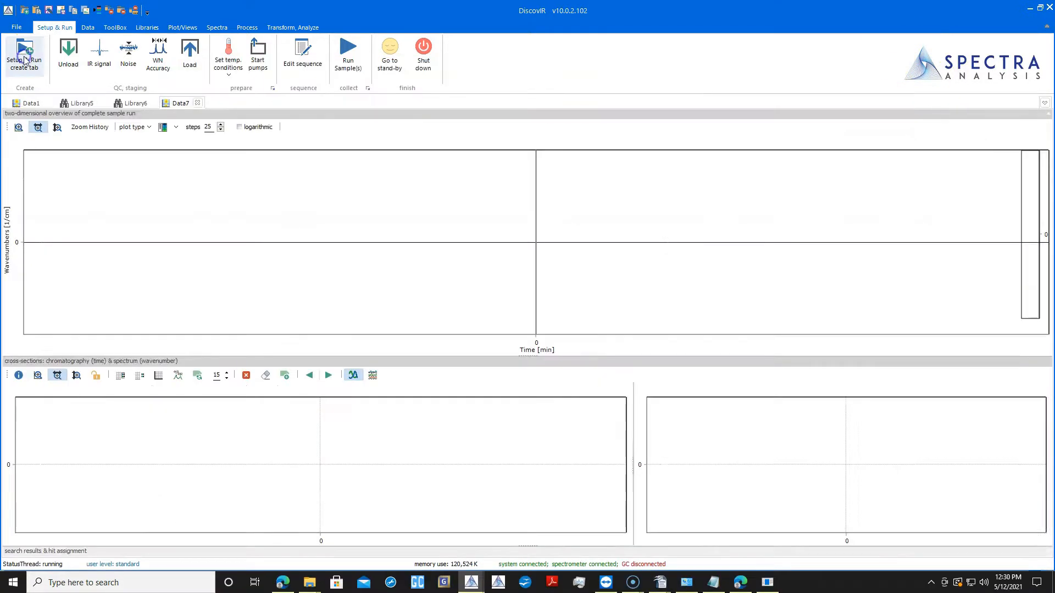
# - Create a Setup & Run tab and start the unload procedure for the disk stage
pyautogui.click(25, 55)
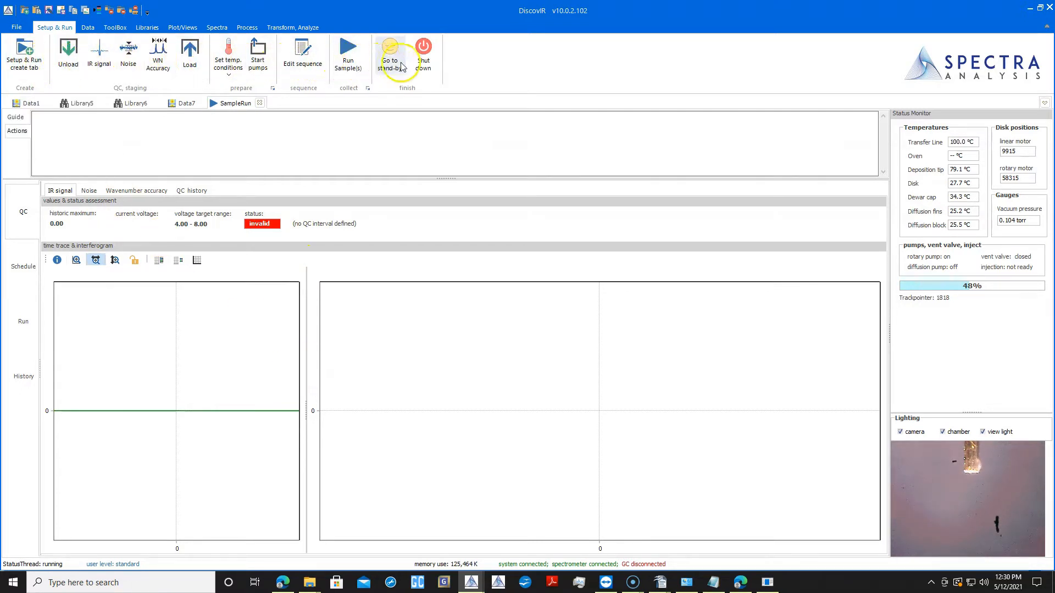
pyautogui.click(119, 138)
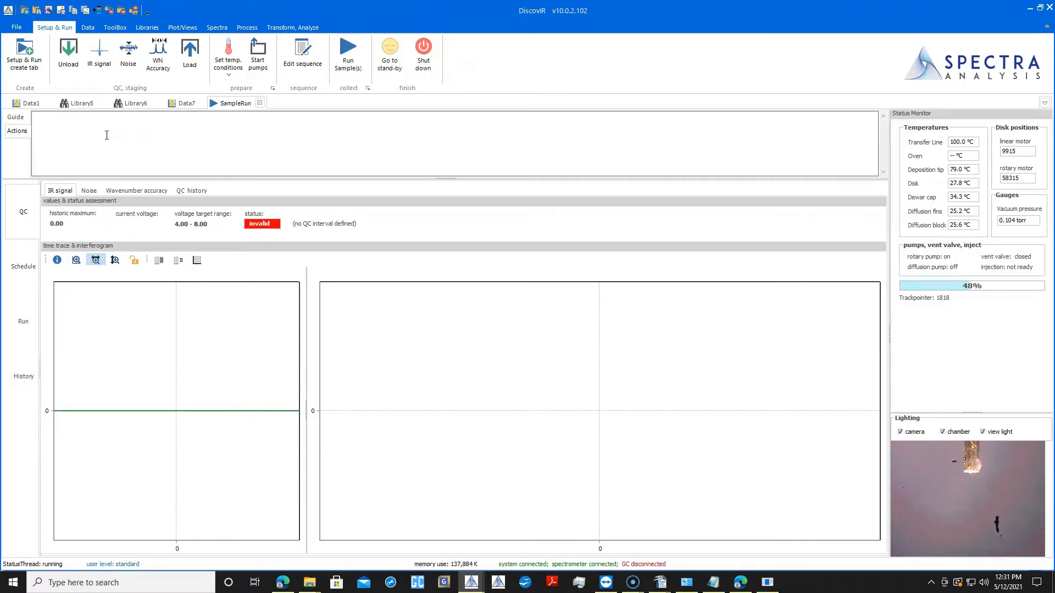
pyautogui.click(67, 60)
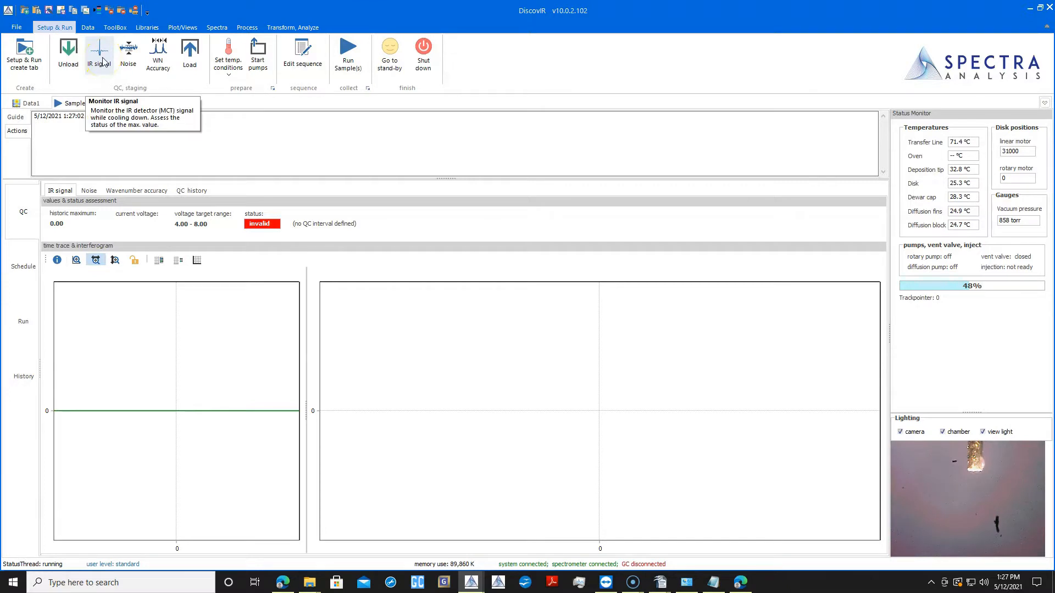
# - Perform the IR signal and noise QC checks and store both results in the QC history record
pyautogui.click(103, 60)
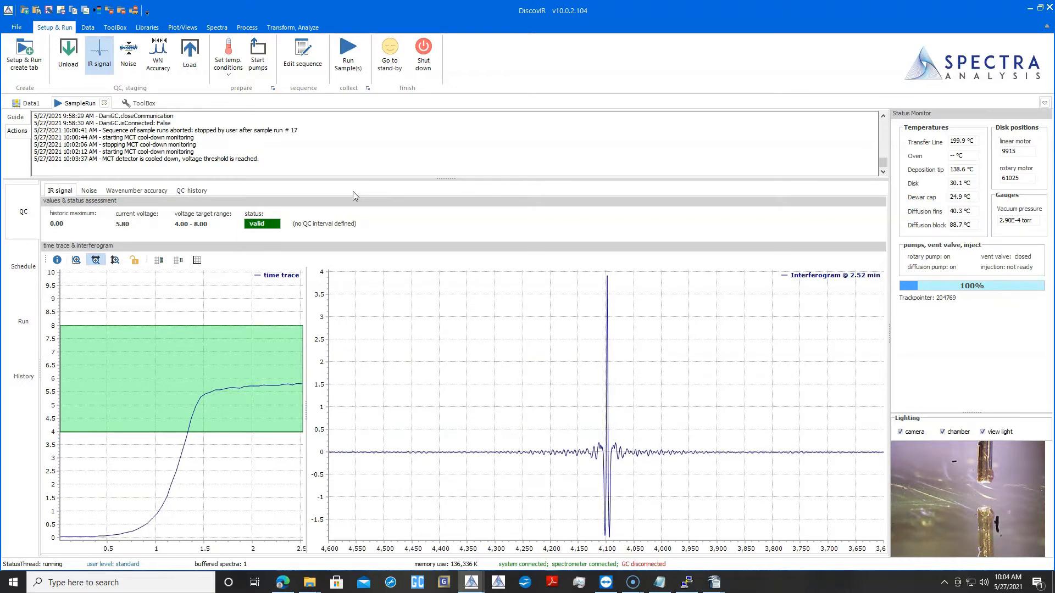
pyautogui.click(93, 54)
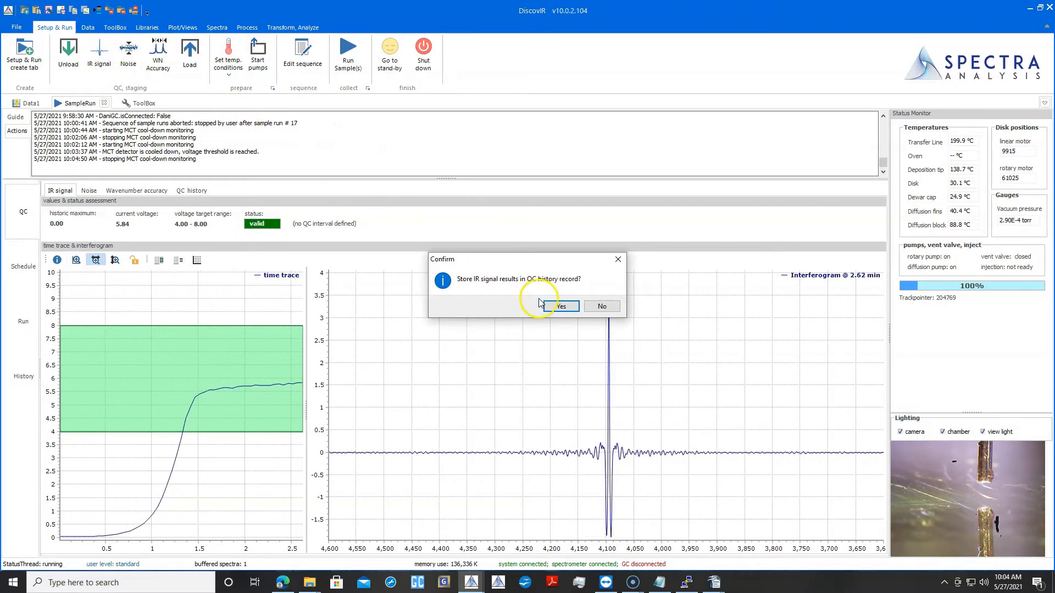
pyautogui.click(560, 307)
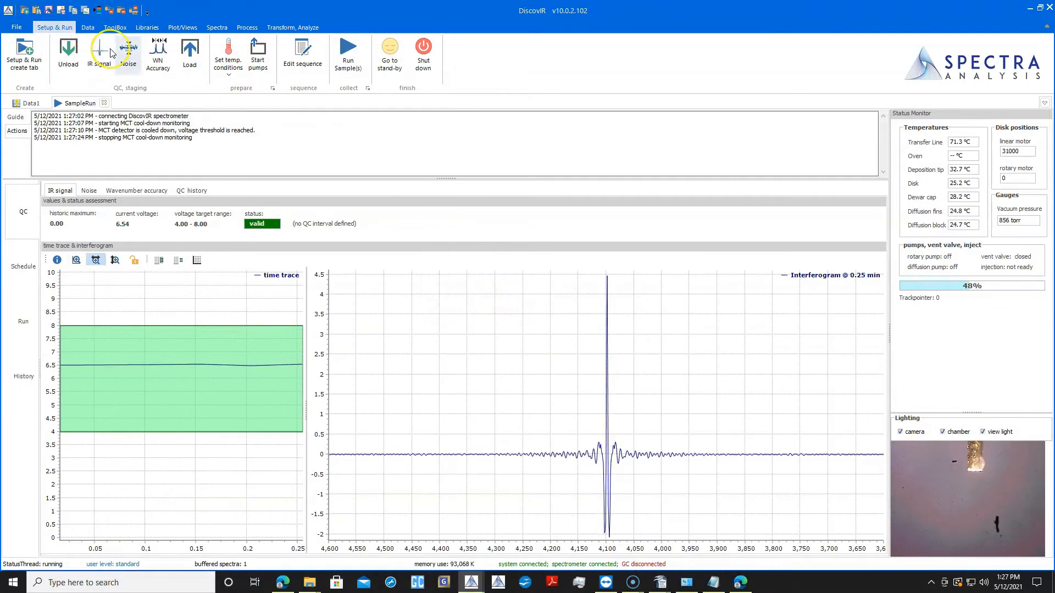
pyautogui.click(128, 53)
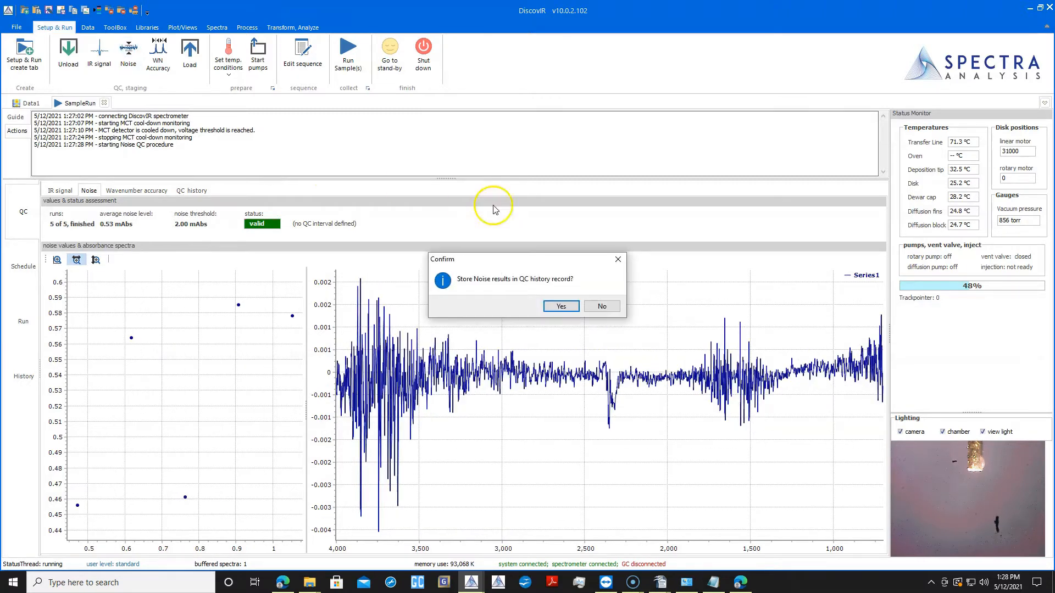
pyautogui.click(561, 307)
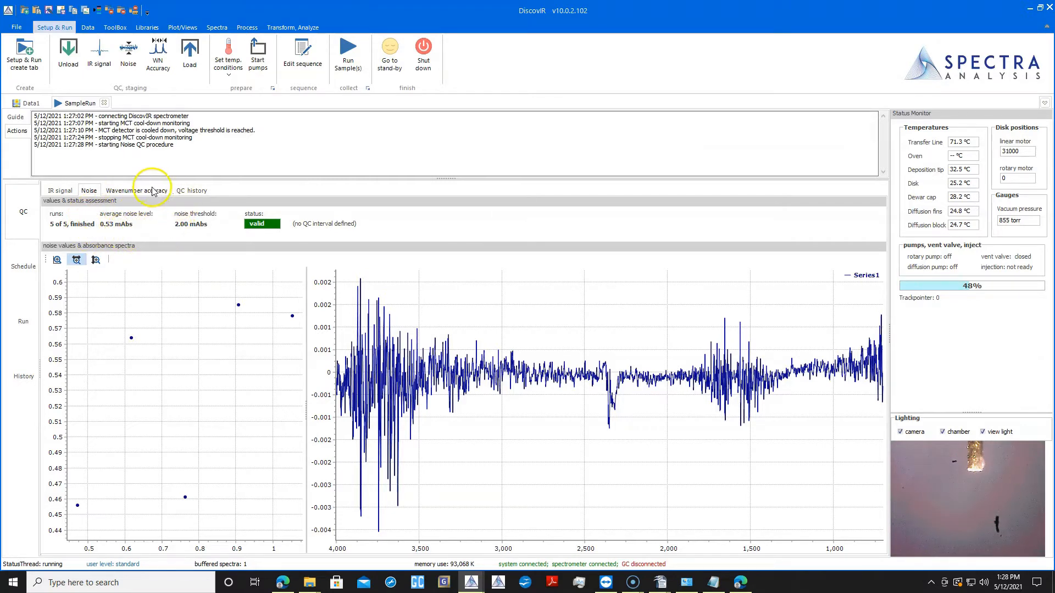
# - Perform the wavenumber accuracy check with SAI standard 200212-1 and the polystyrene sample already on the carrier, storing the results in QC history
pyautogui.click(147, 190)
pyautogui.click(239, 225)
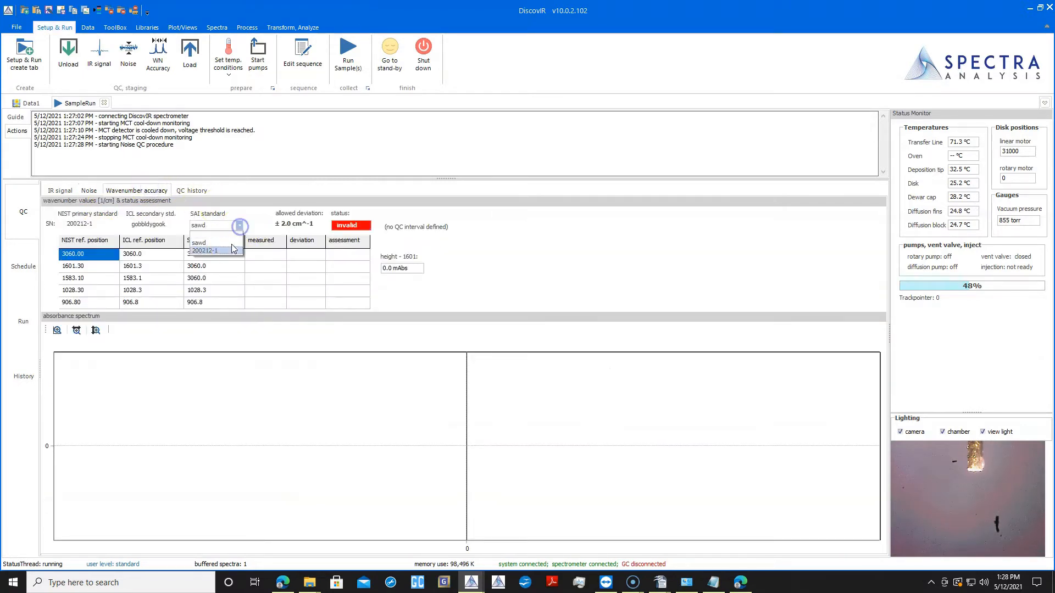
pyautogui.click(228, 242)
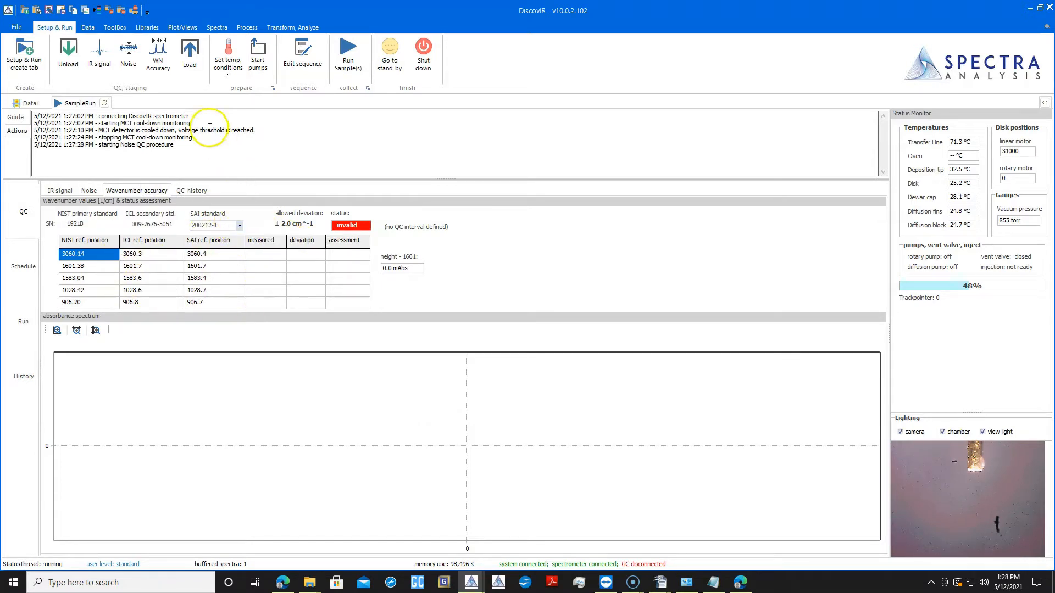
pyautogui.click(157, 61)
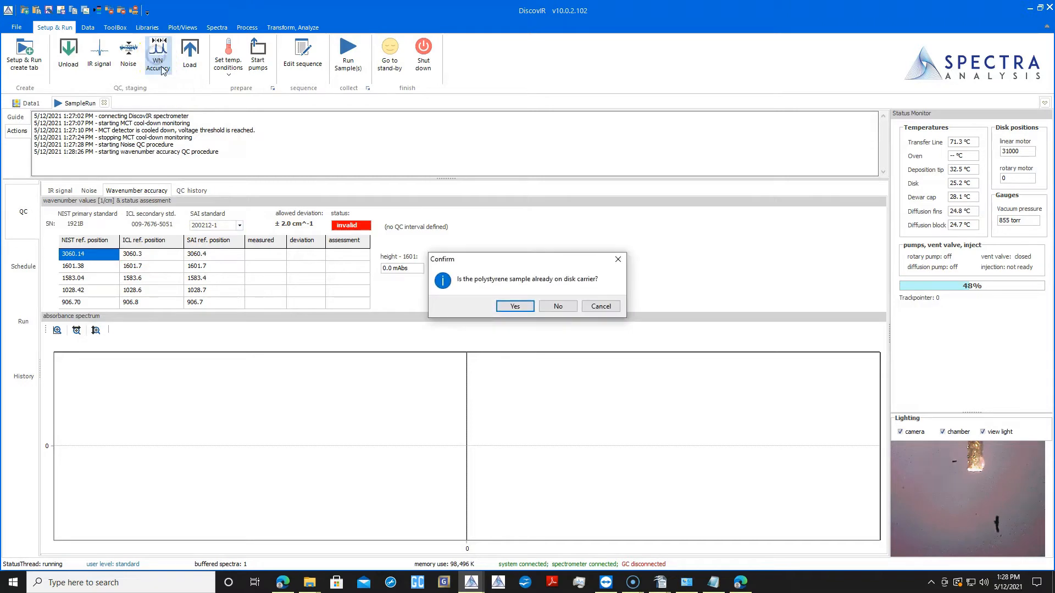
pyautogui.click(514, 306)
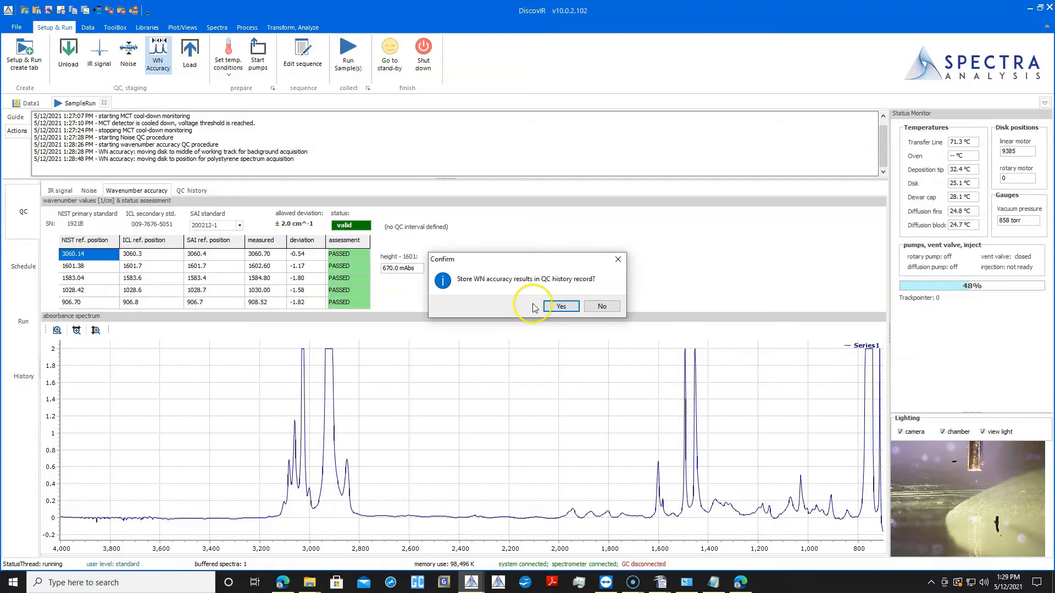
pyautogui.click(566, 307)
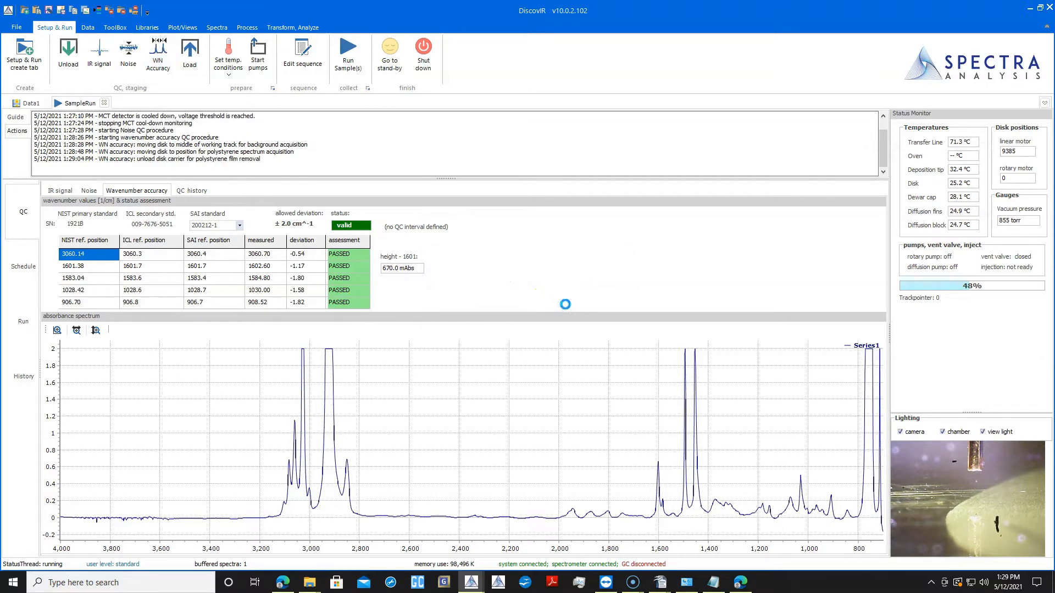
# - Show the QC history record and start the load procedure to bring the disk in
pyautogui.click(195, 190)
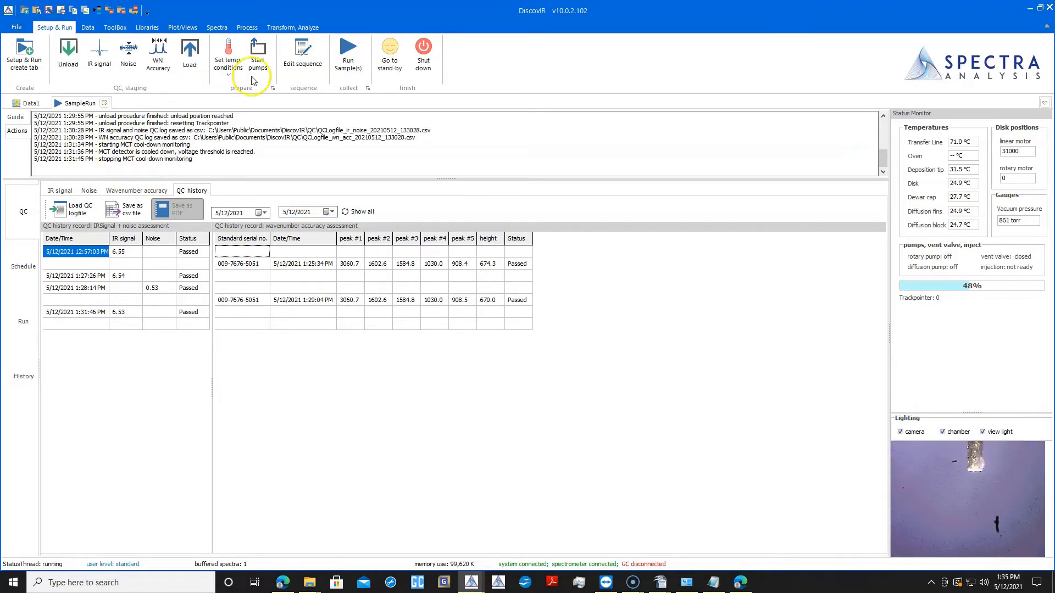
pyautogui.click(202, 56)
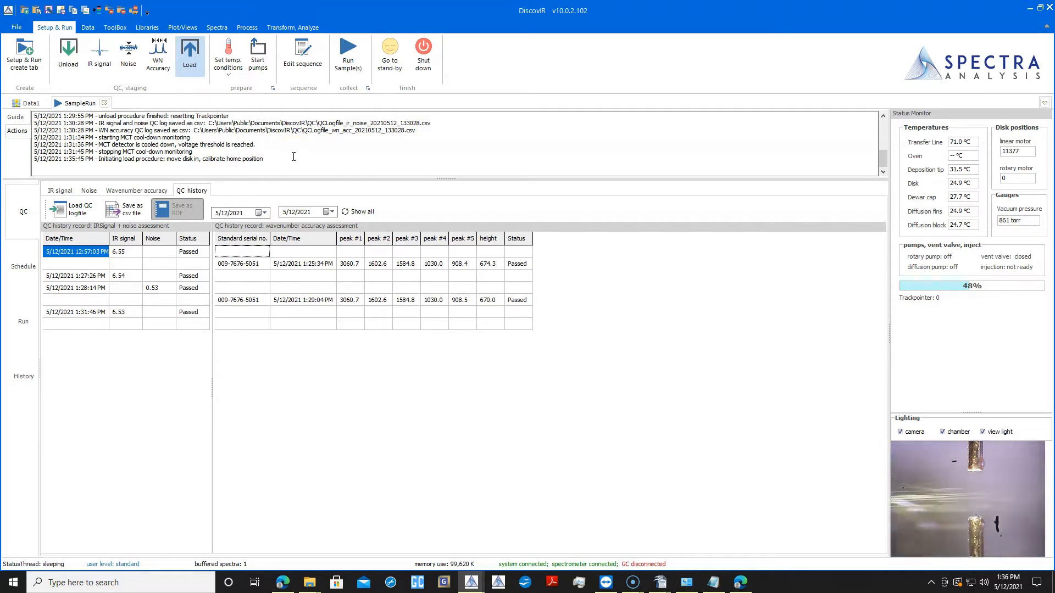
# - Set the instrument to its run temperatures and start the automatic pump sequence
pyautogui.click(226, 82)
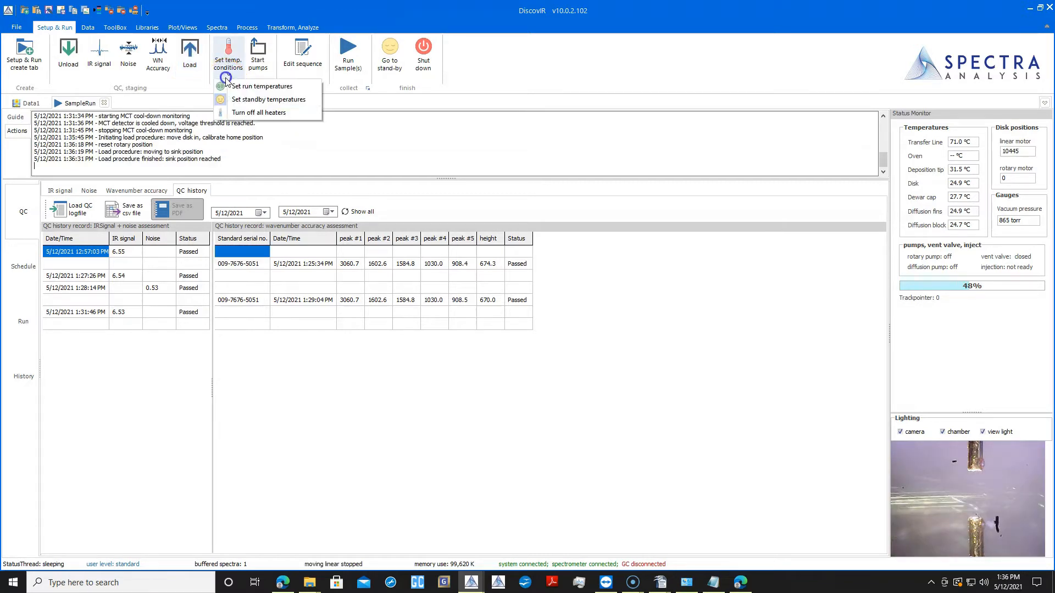
pyautogui.click(262, 88)
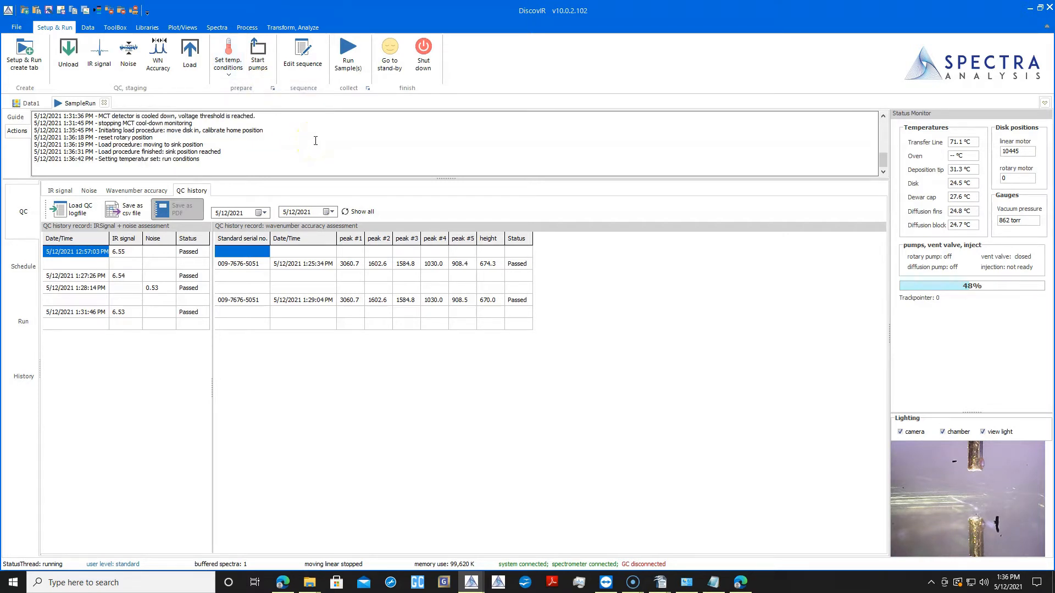
pyautogui.click(259, 64)
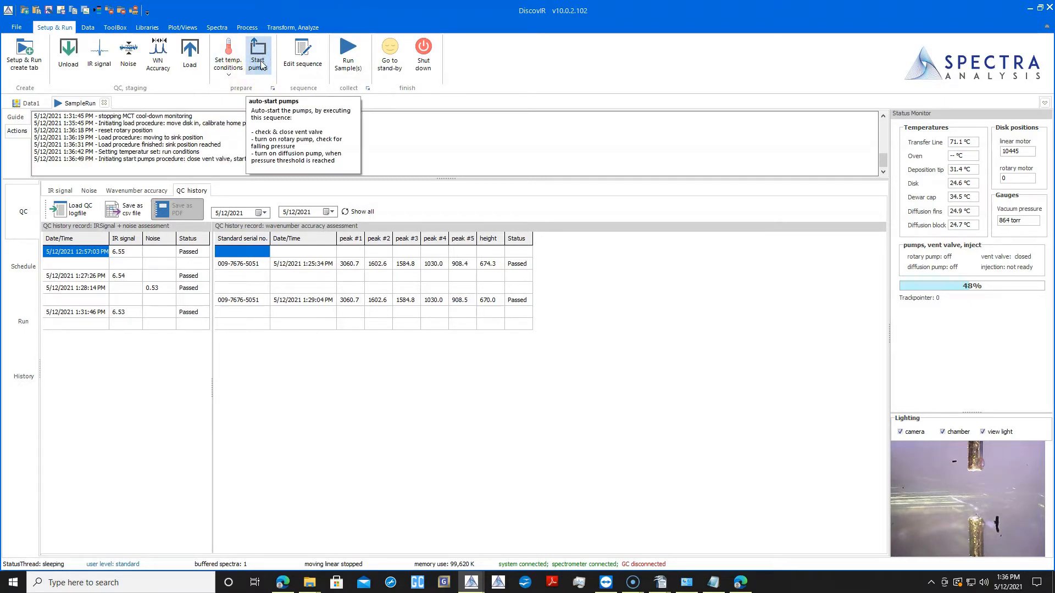
# - Create a new sample sequence and name its first run Demo Video Sample
pyautogui.click(303, 53)
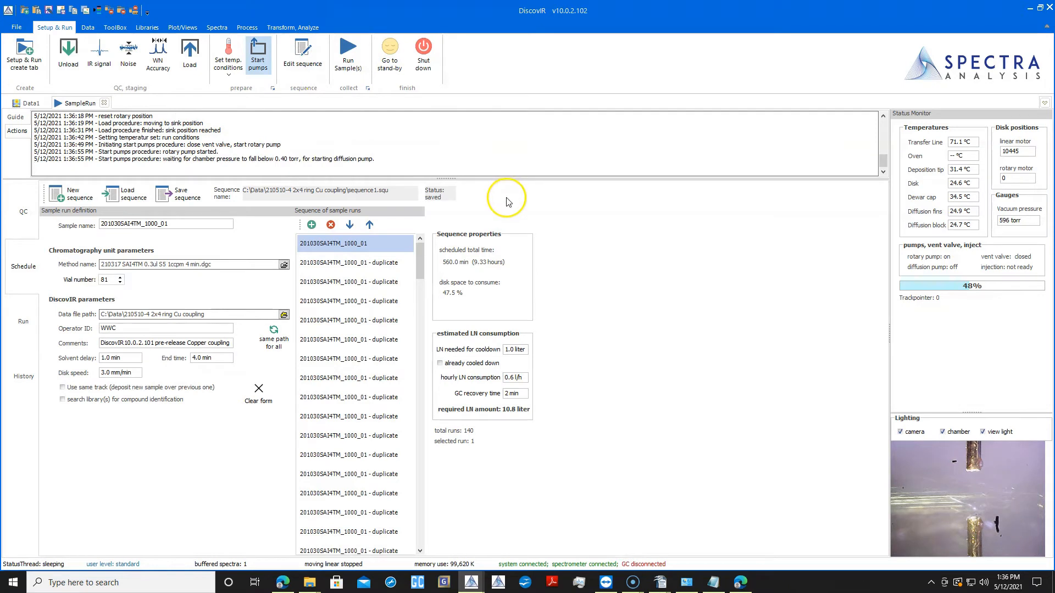
pyautogui.click(63, 192)
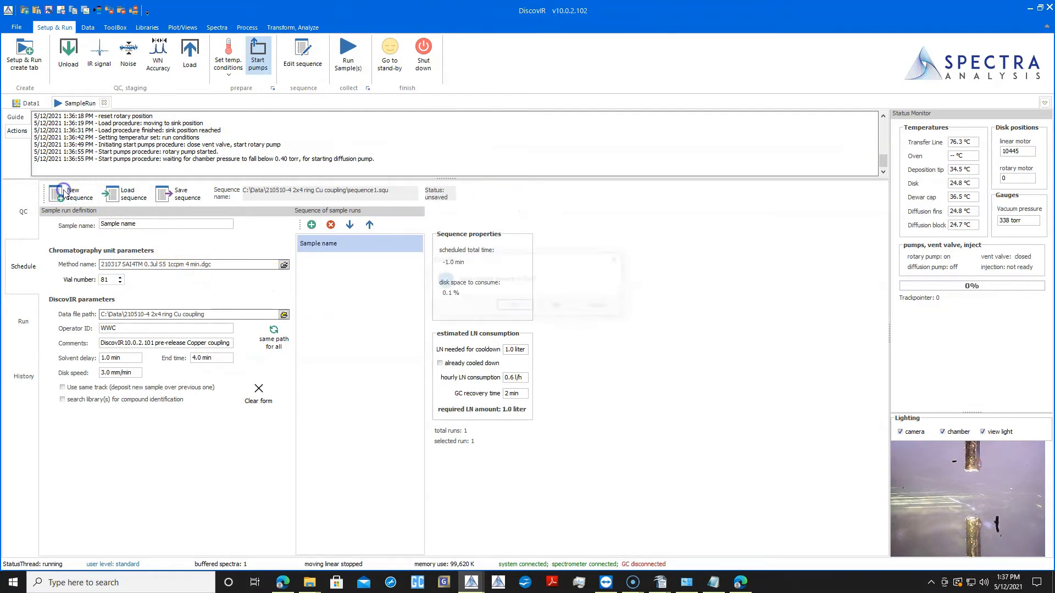
pyautogui.click(557, 306)
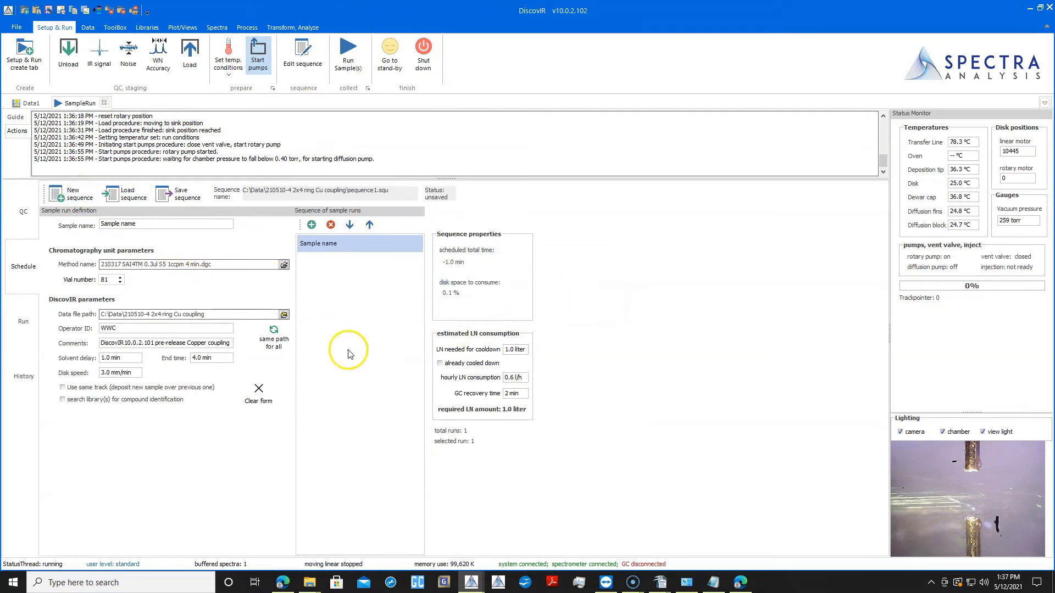
pyautogui.click(143, 226)
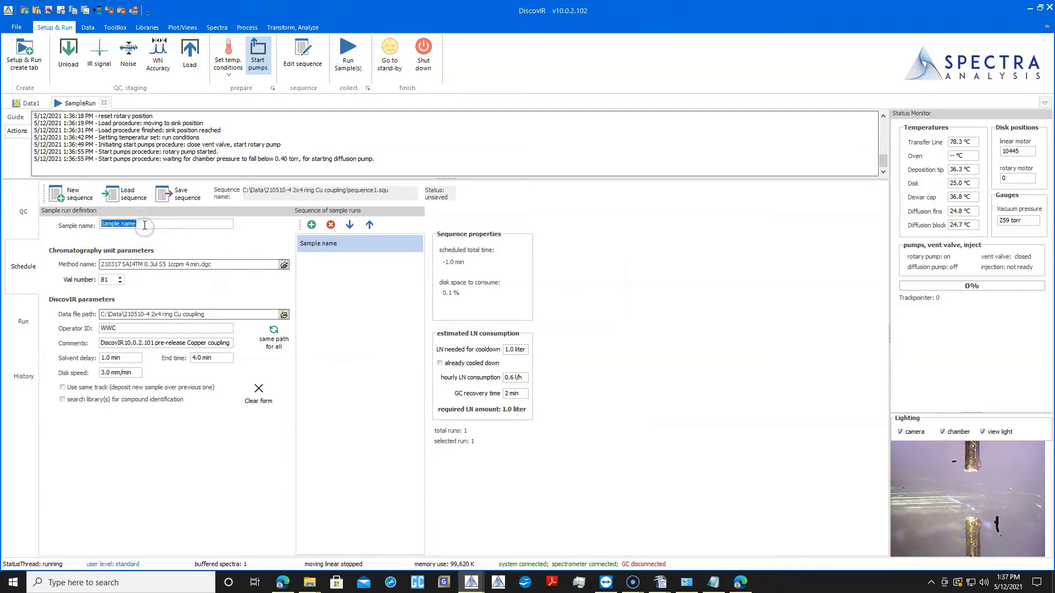
pyautogui.write('Te')
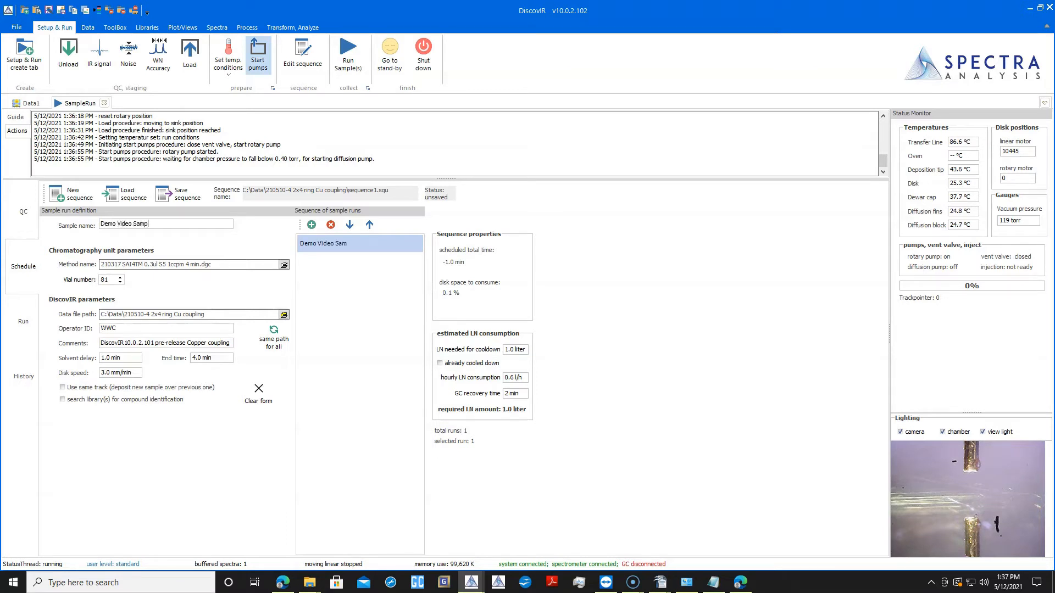
# - Keep the existing chromatography method and set the run's data file path to C:\Data\210512
pyautogui.click(284, 265)
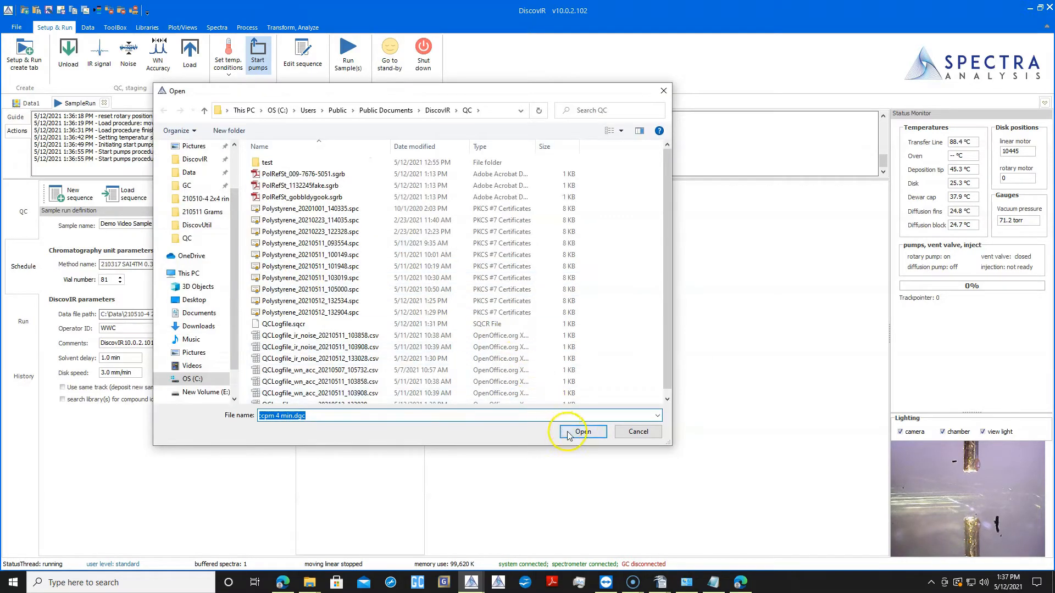
pyautogui.click(627, 434)
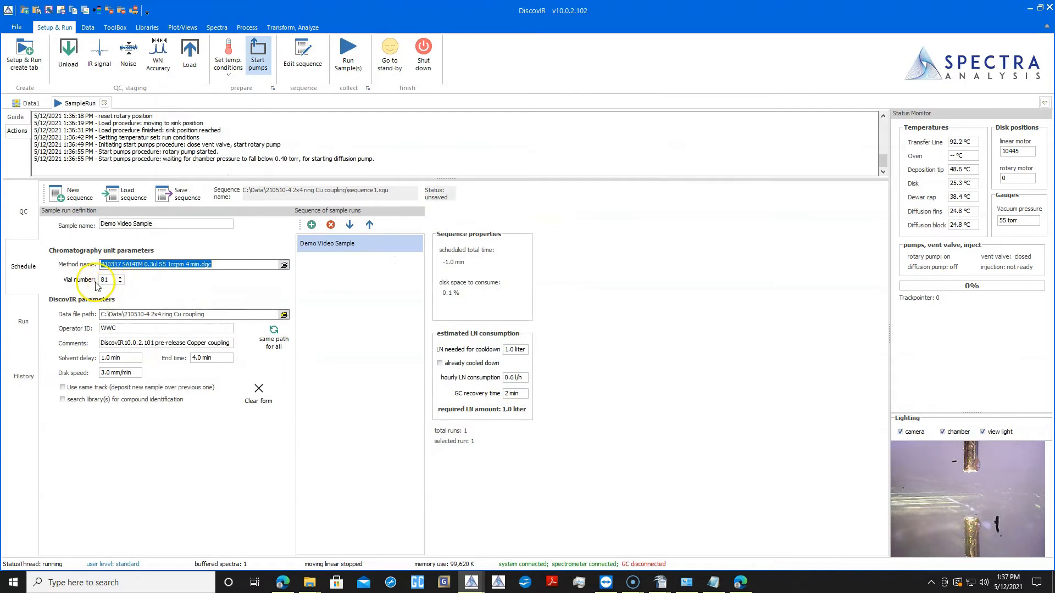
pyautogui.click(284, 317)
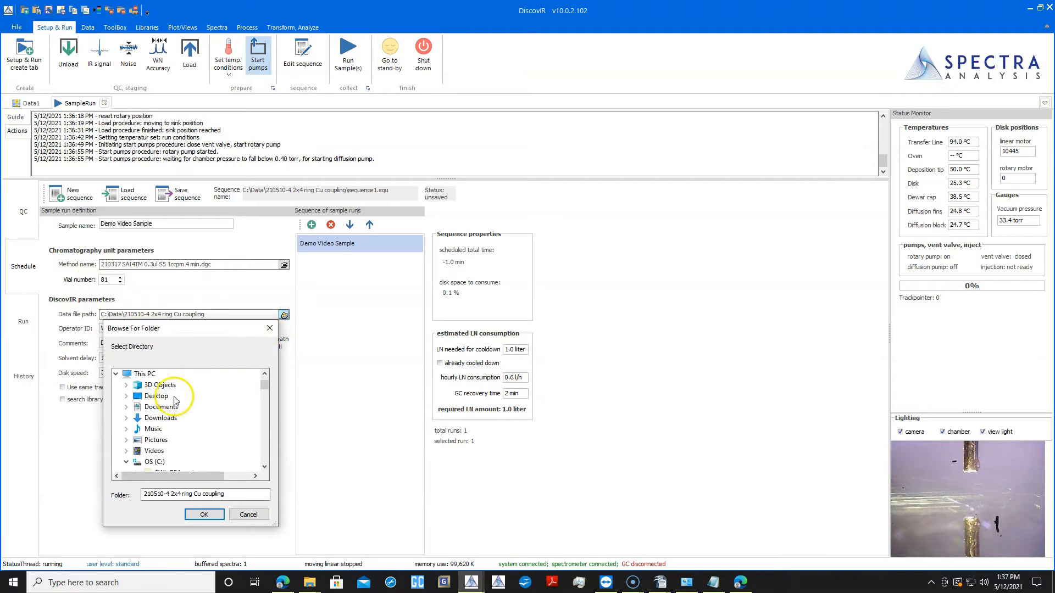
pyautogui.click(171, 428)
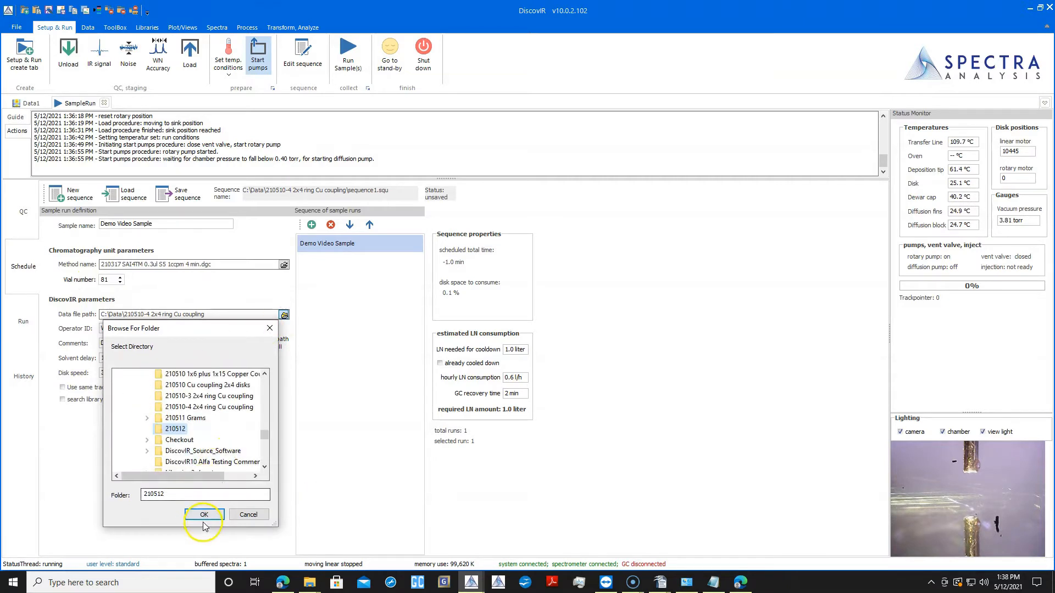
pyautogui.click(204, 514)
# - Set the run's operator ID to chemist and clear its comments
pyautogui.press('Tab')
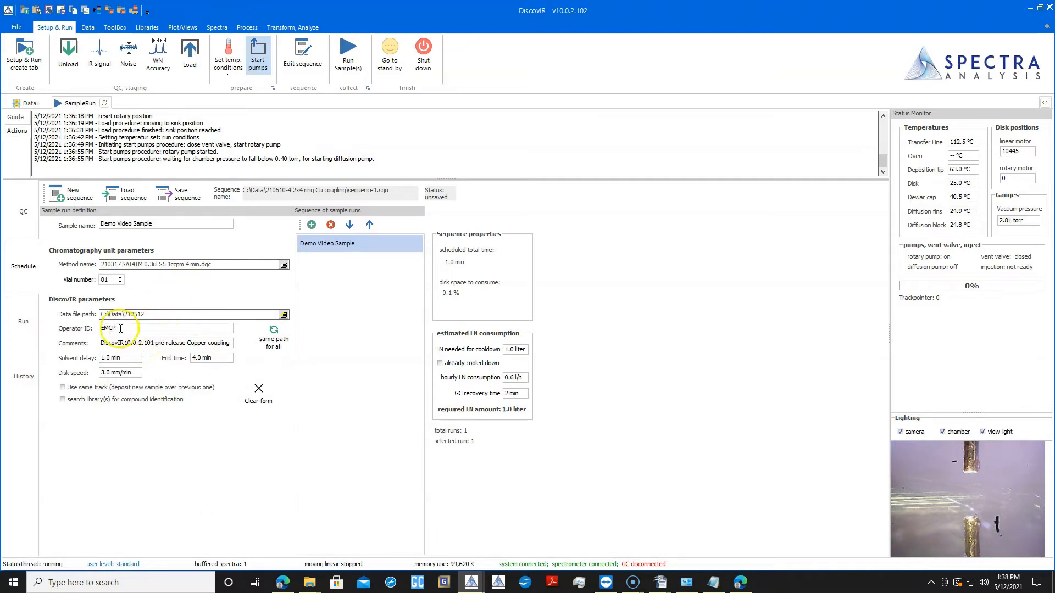
pyautogui.moveTo(121, 328); pyautogui.dragTo(94, 329)
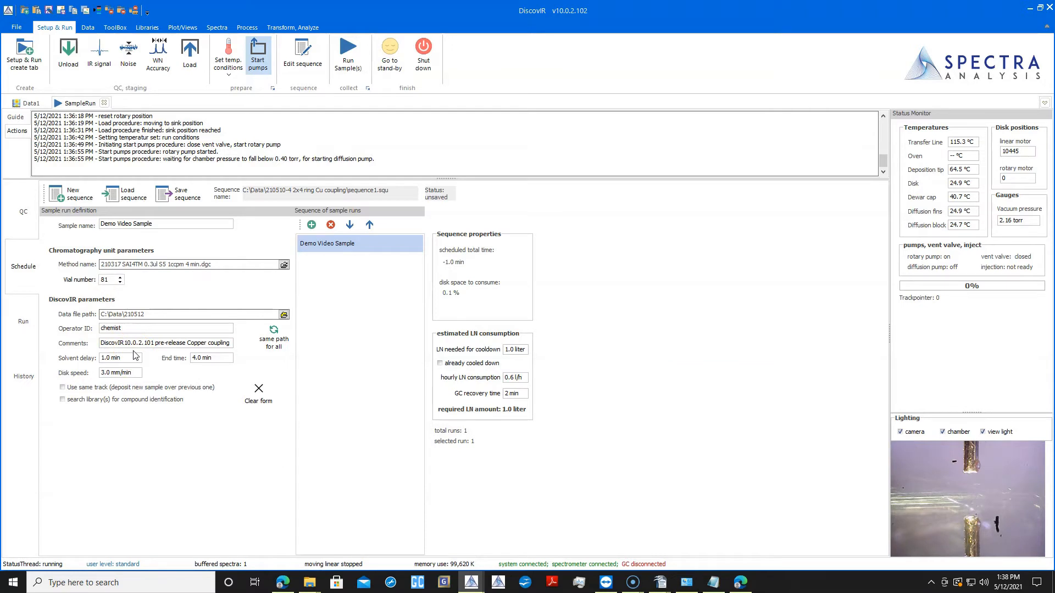
pyautogui.doubleClick(101, 343)
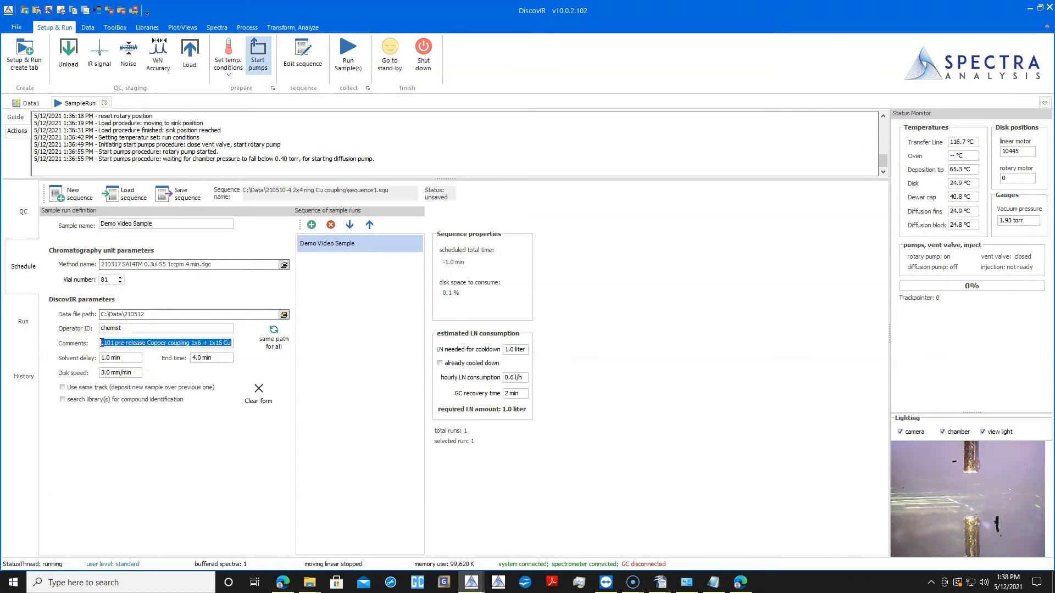
pyautogui.press('BackSpace')
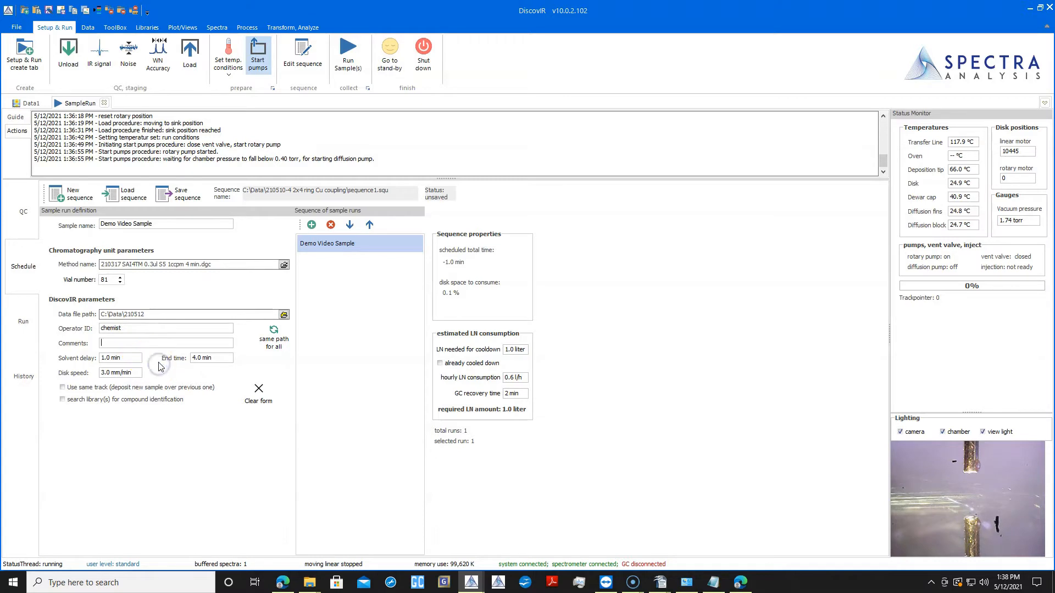
pyautogui.click(128, 357)
pyautogui.click(215, 358)
pyautogui.click(86, 398)
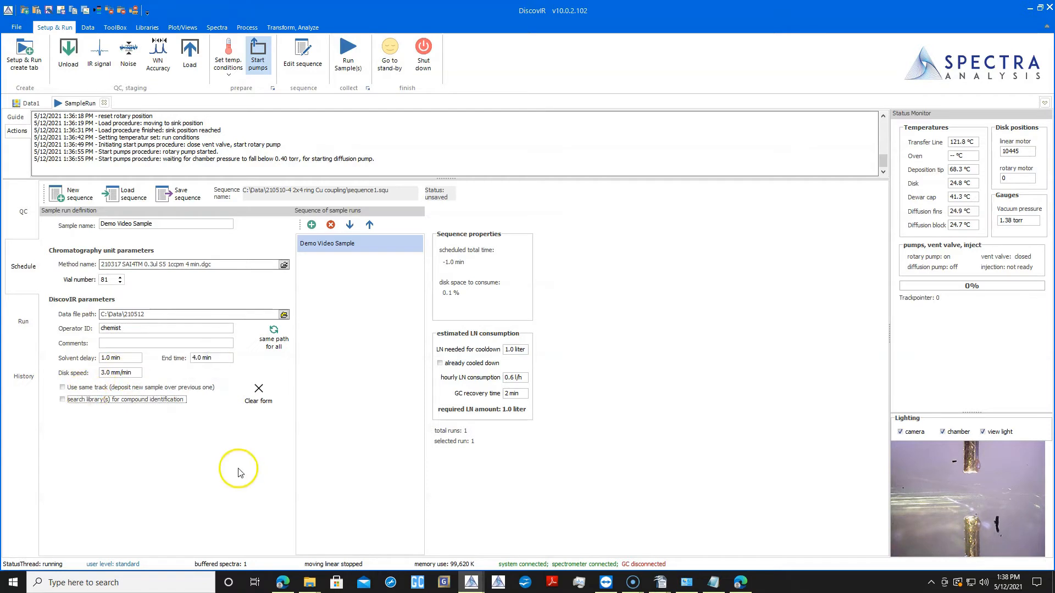
# - Duplicate the Demo Video Sample run as Demo Video Sample_01, and enable same-track deposition for Demo Video Sample
pyautogui.click(329, 248)
pyautogui.click(312, 225)
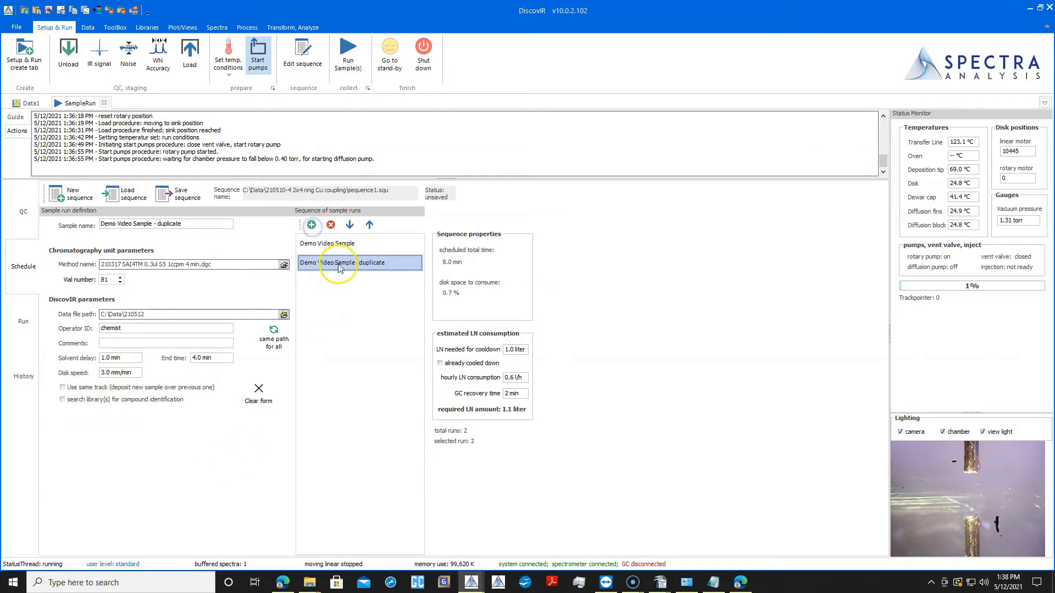
pyautogui.click(192, 222)
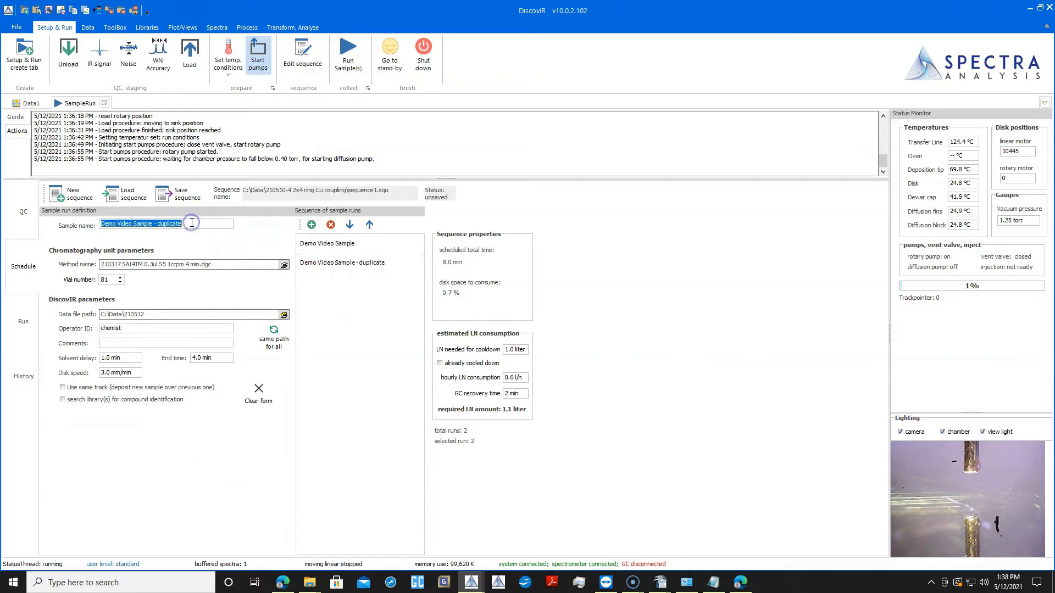
pyautogui.click(194, 220)
pyautogui.press('BackSpace')
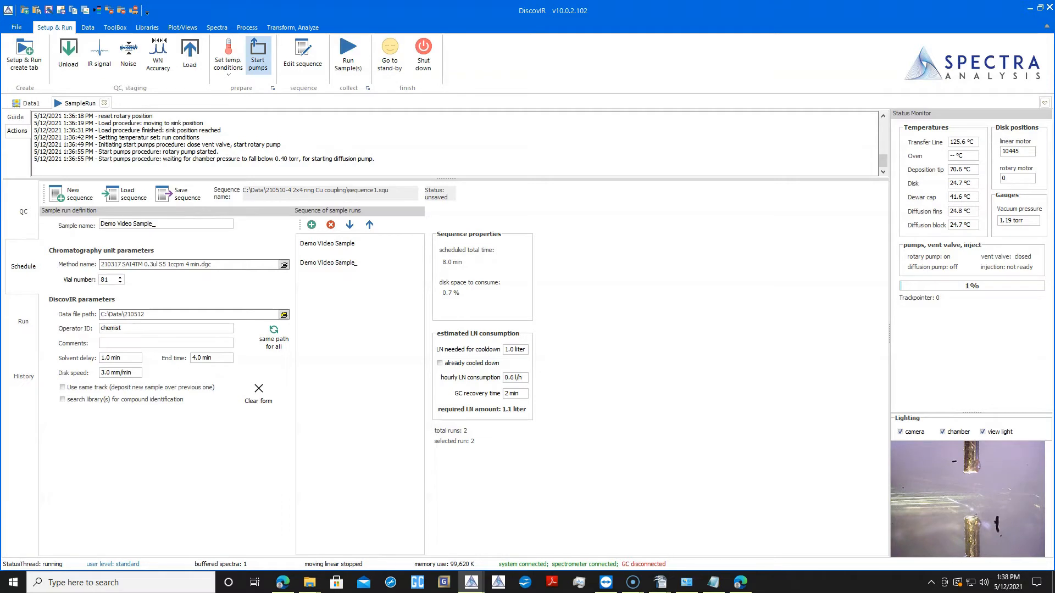
pyautogui.click(88, 388)
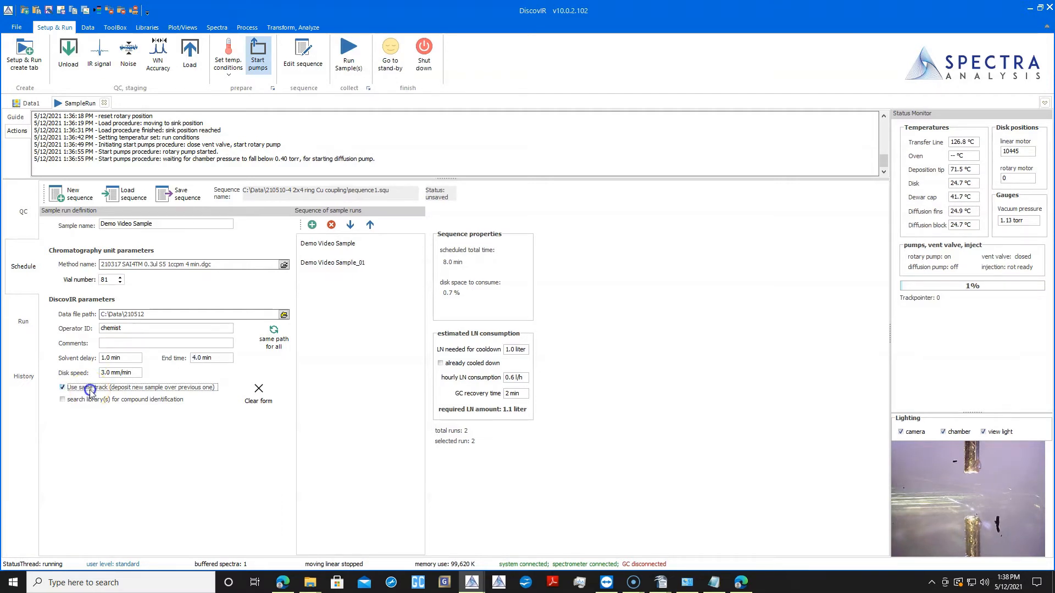
# - Toggle library search for the sample run, and try the already cooled down option in the LN consumption estimate
pyautogui.click(90, 401)
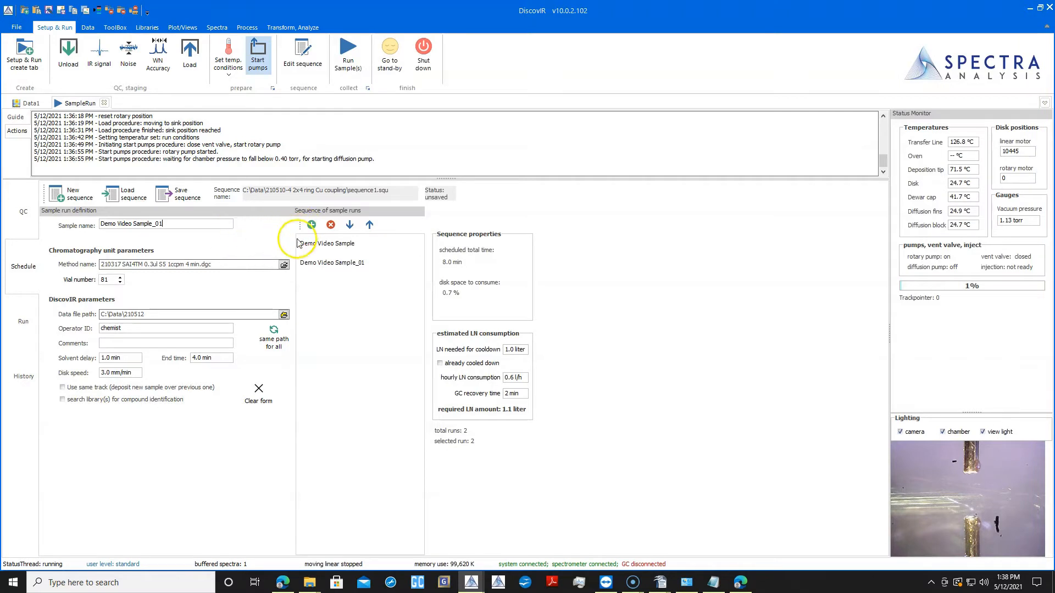
pyautogui.click(323, 309)
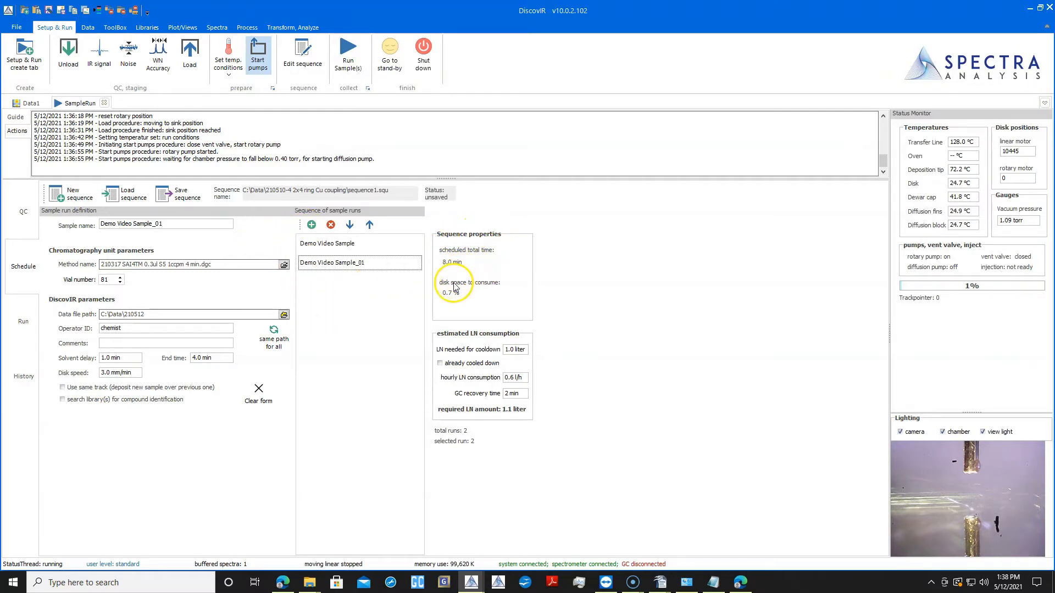
pyautogui.click(446, 365)
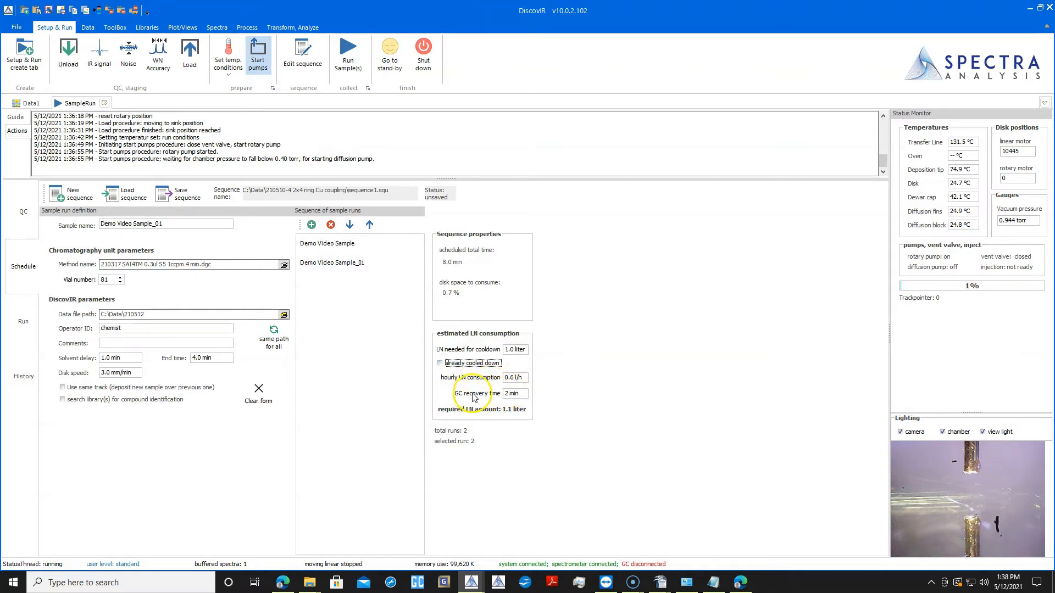
pyautogui.click(463, 364)
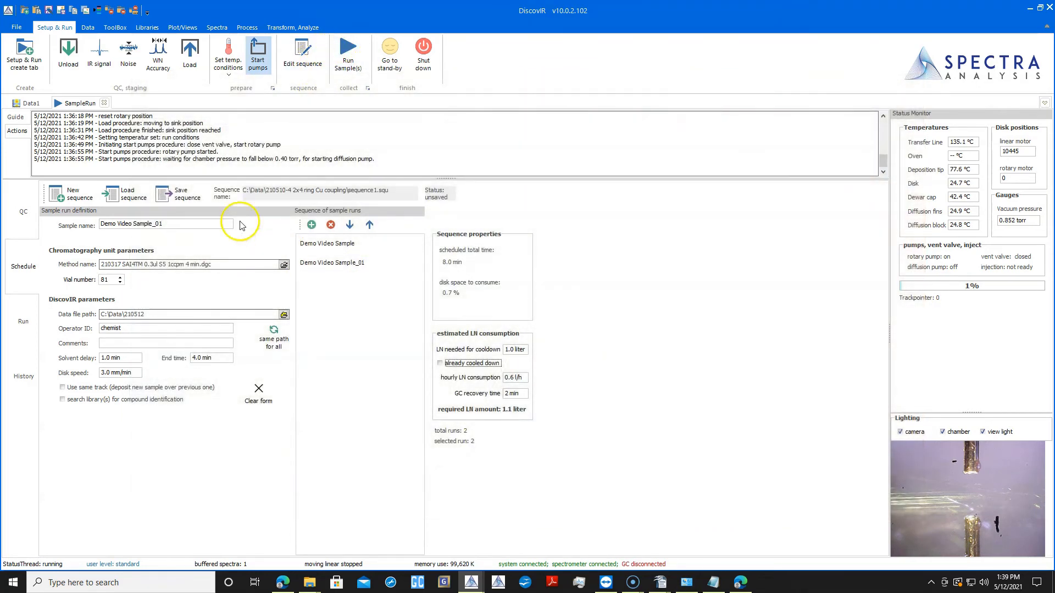
# - Save the sample sequence as sequence1.squ in C:\Data\210512
pyautogui.click(178, 194)
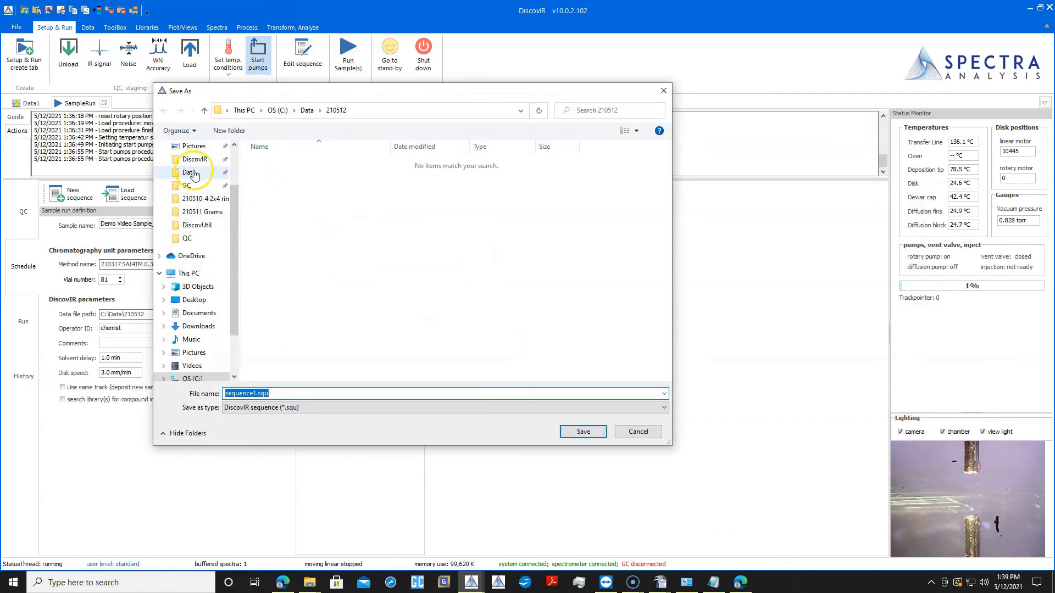
pyautogui.click(580, 431)
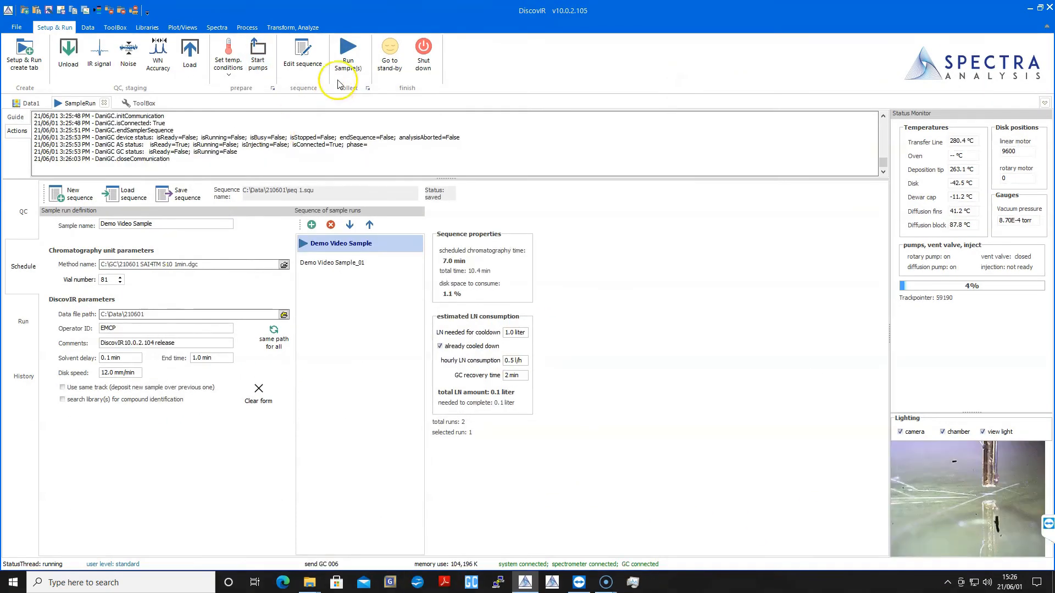
# - Start running the sample sequence, and check the schedule's run status before returning to the live run view
pyautogui.click(350, 50)
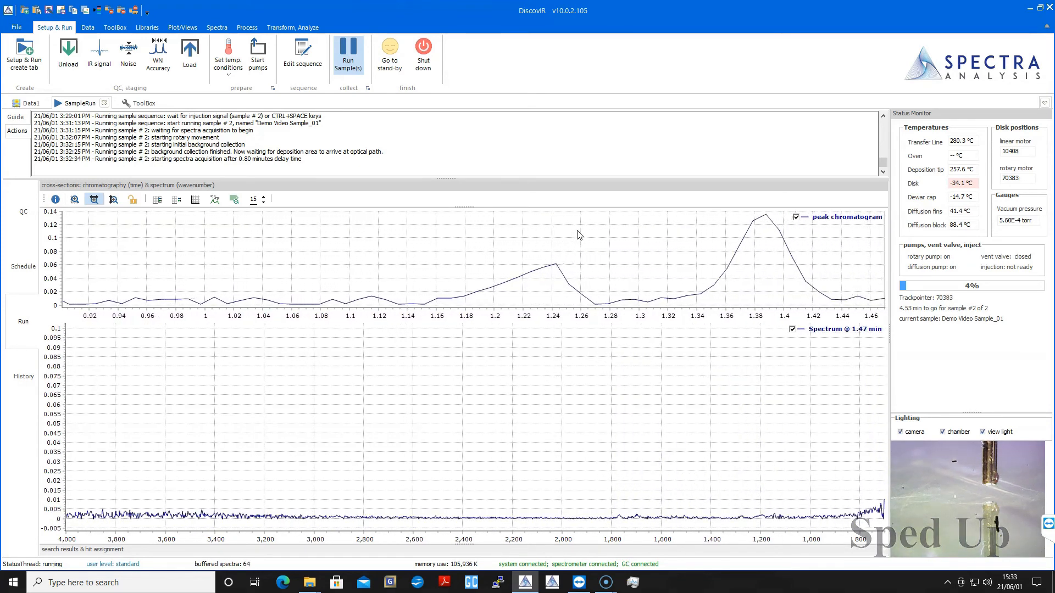
pyautogui.click(23, 267)
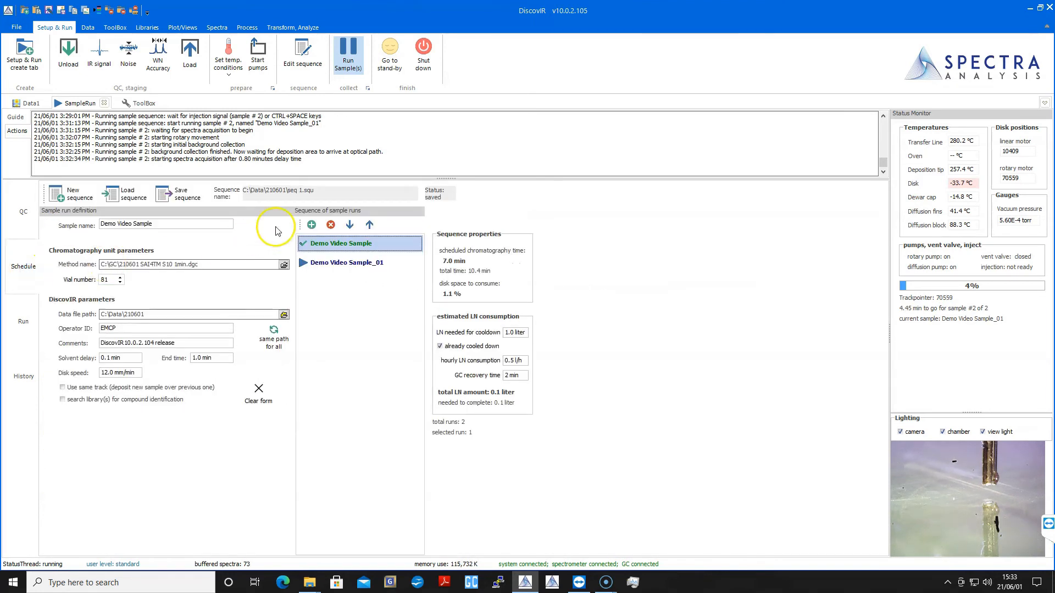
pyautogui.click(23, 324)
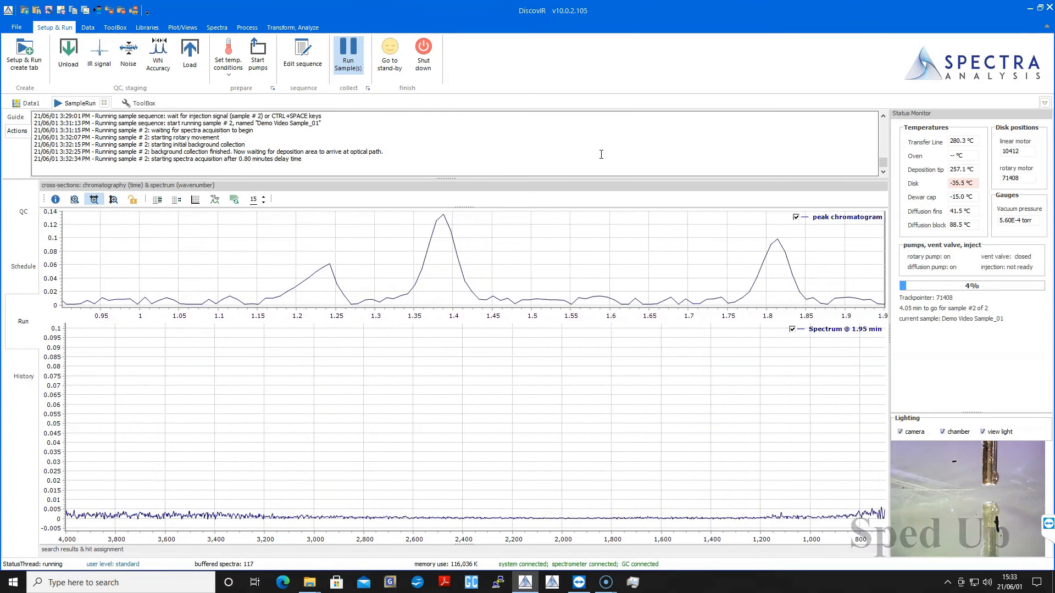
# - Interrupt the sample run and put the instrument into stand-by
pyautogui.click(342, 51)
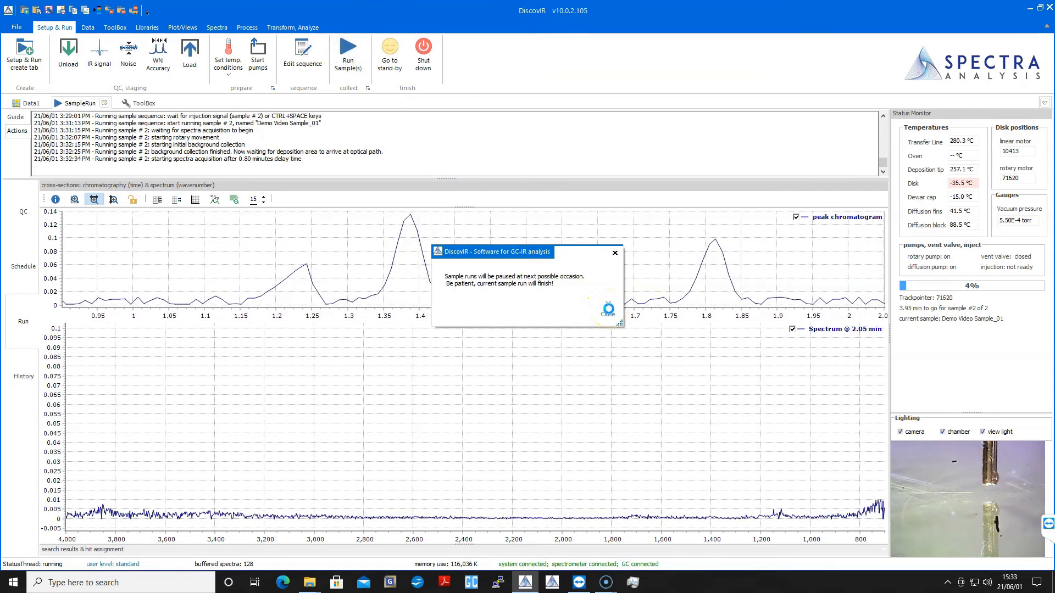
pyautogui.click(602, 150)
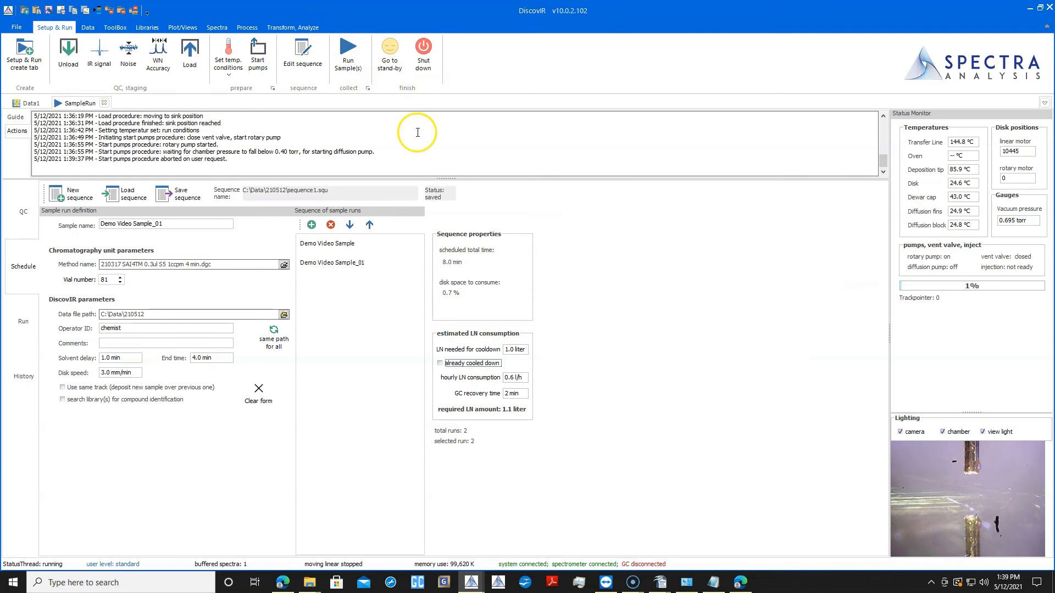
pyautogui.click(390, 55)
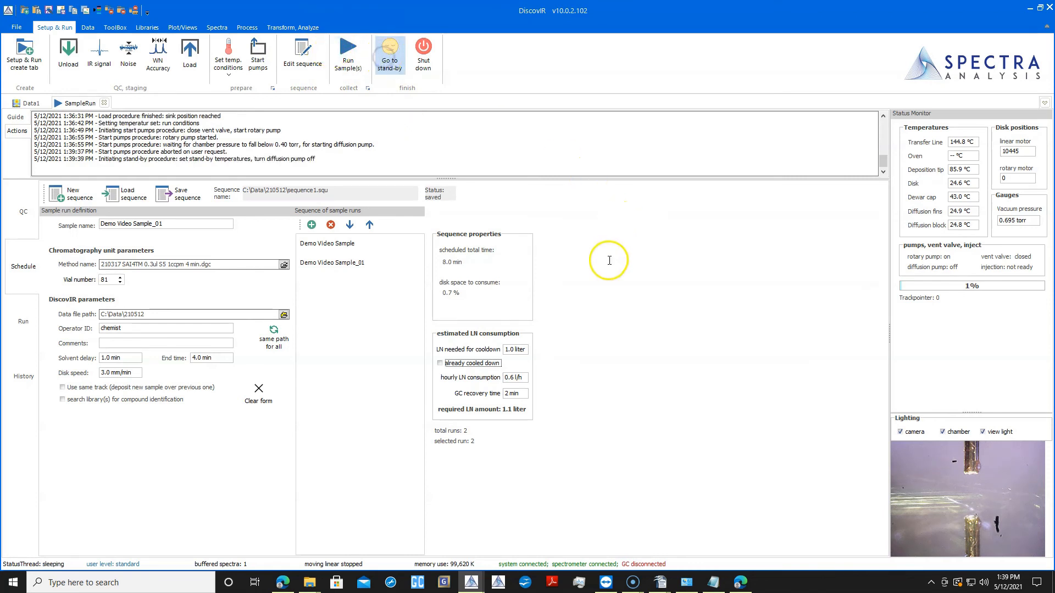